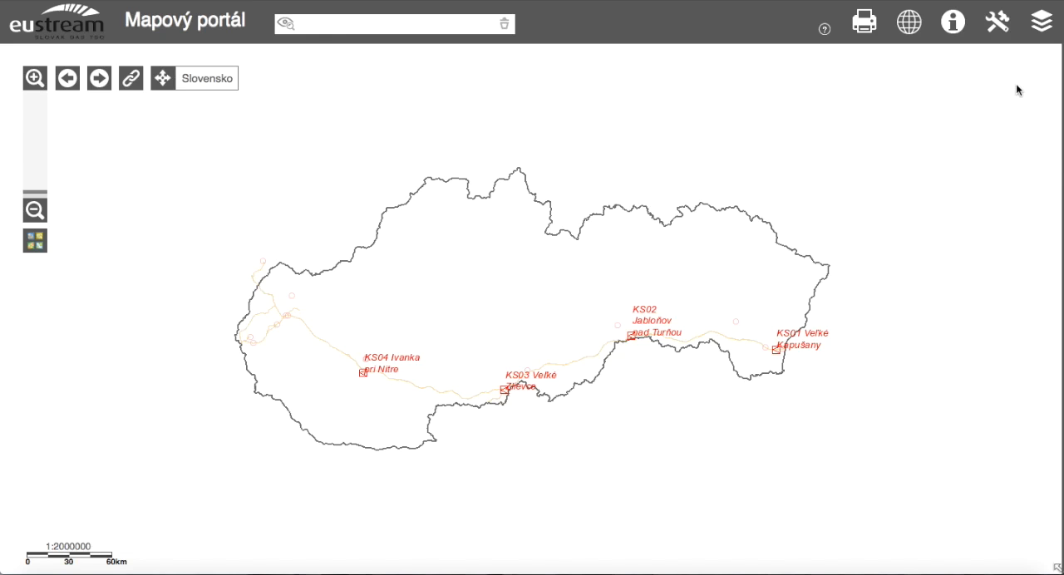
Open the tool for displaying a local SHP and read its zip upload requirements.
{"action": "left_click", "coordinate": [1000, 22]}
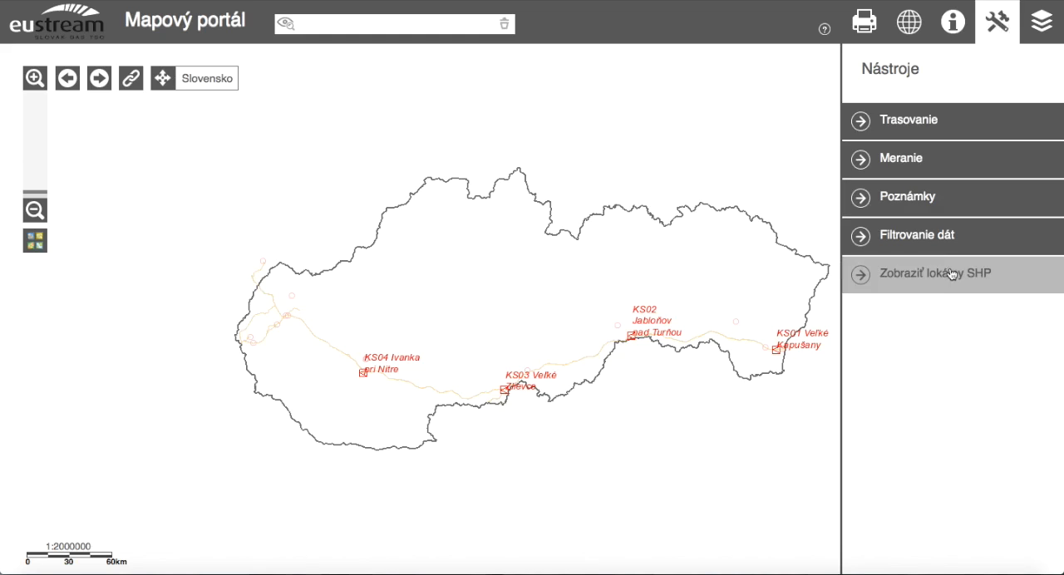
{"action": "left_click", "coordinate": [950, 281]}
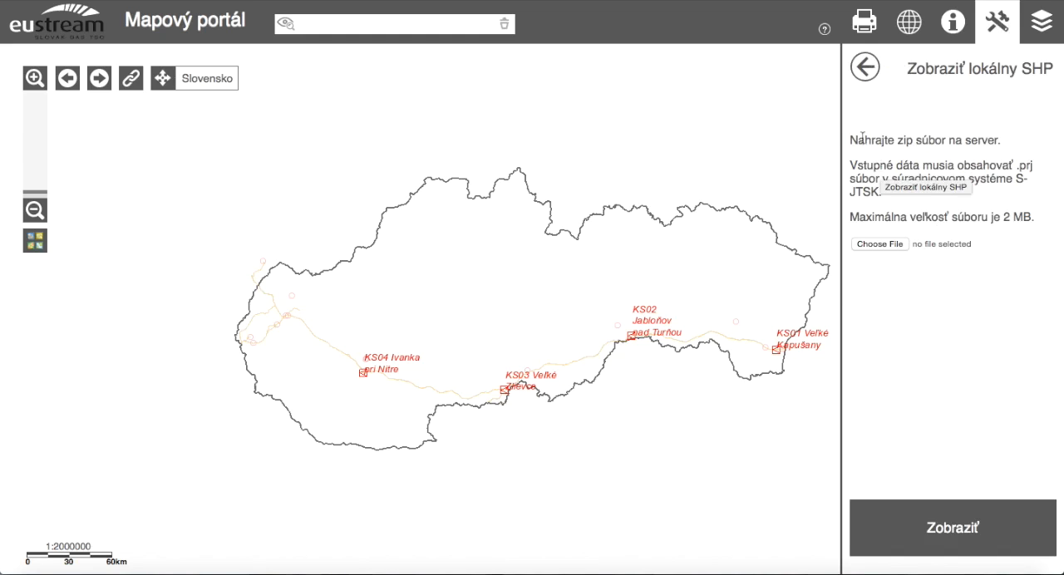
{"action": "left_click_drag", "start_coordinate": [854, 139], "coordinate": [1006, 140]}
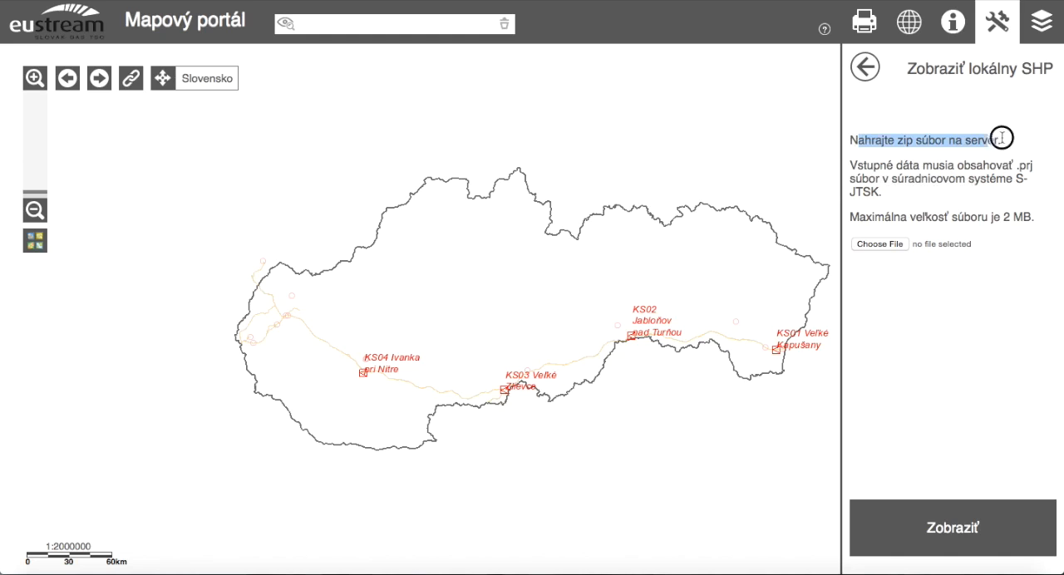
{"action": "left_click", "coordinate": [853, 140]}
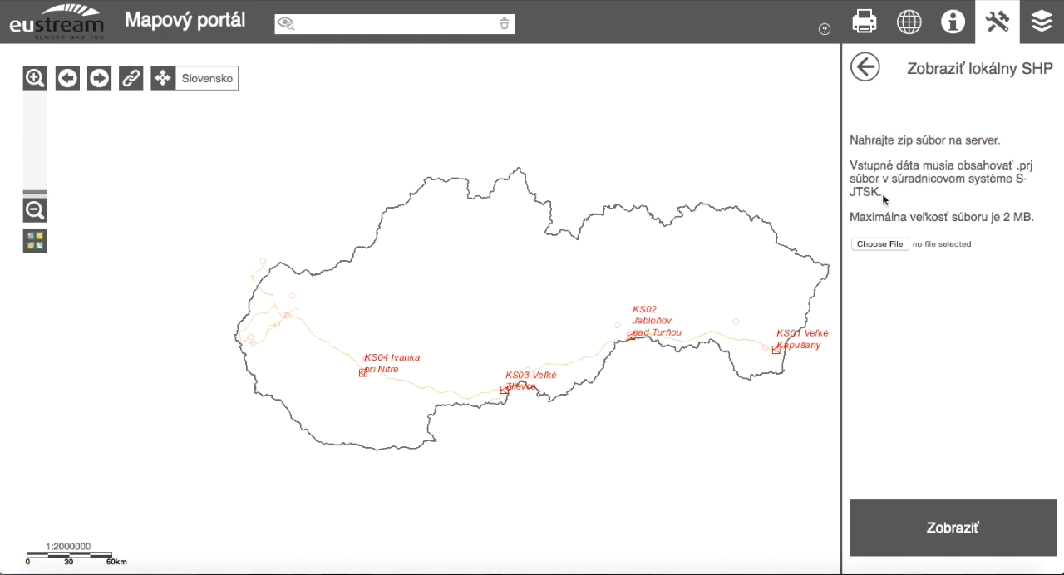
{"action": "left_click_drag", "start_coordinate": [611, 336], "coordinate": [543, 328]}
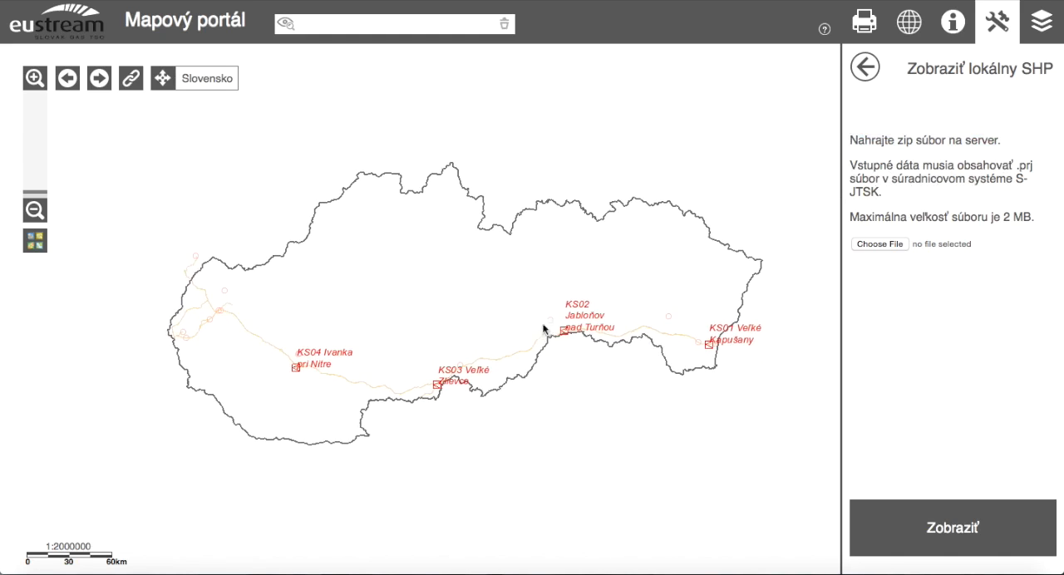
Upload the archive vyrez_GU_2_3_Tehla.zip from the temp folder and display its shapefile on the map.
{"action": "left_click", "coordinate": [877, 244]}
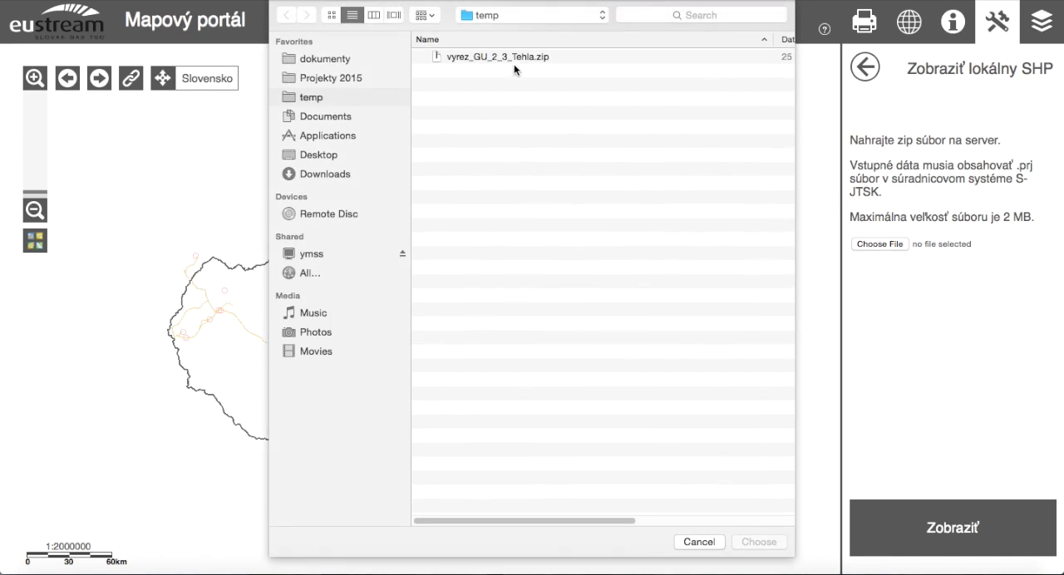
{"action": "left_click", "coordinate": [514, 58]}
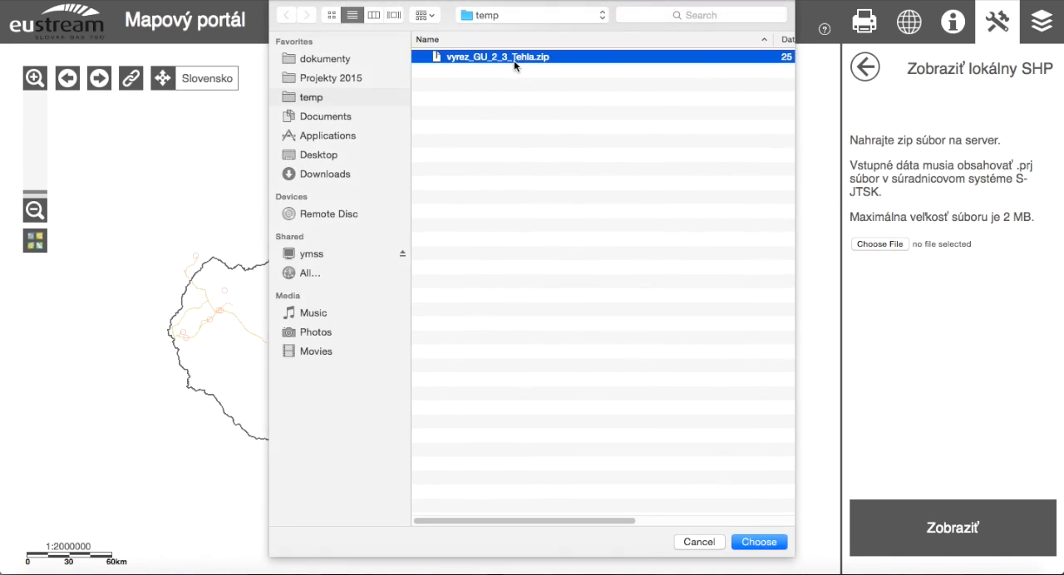
{"action": "left_click", "coordinate": [760, 542]}
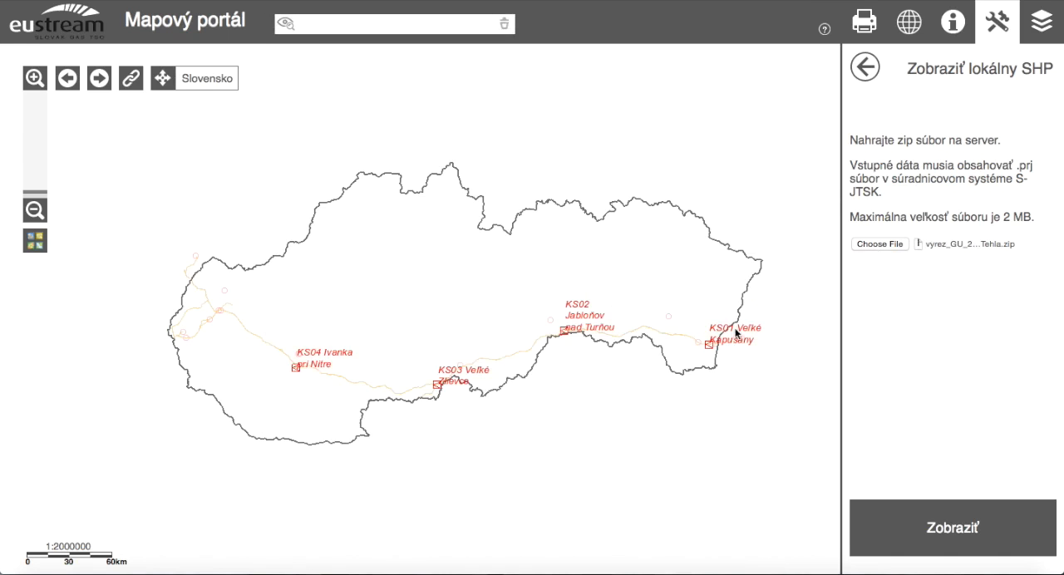
{"action": "left_click_drag", "start_coordinate": [618, 375], "coordinate": [596, 349]}
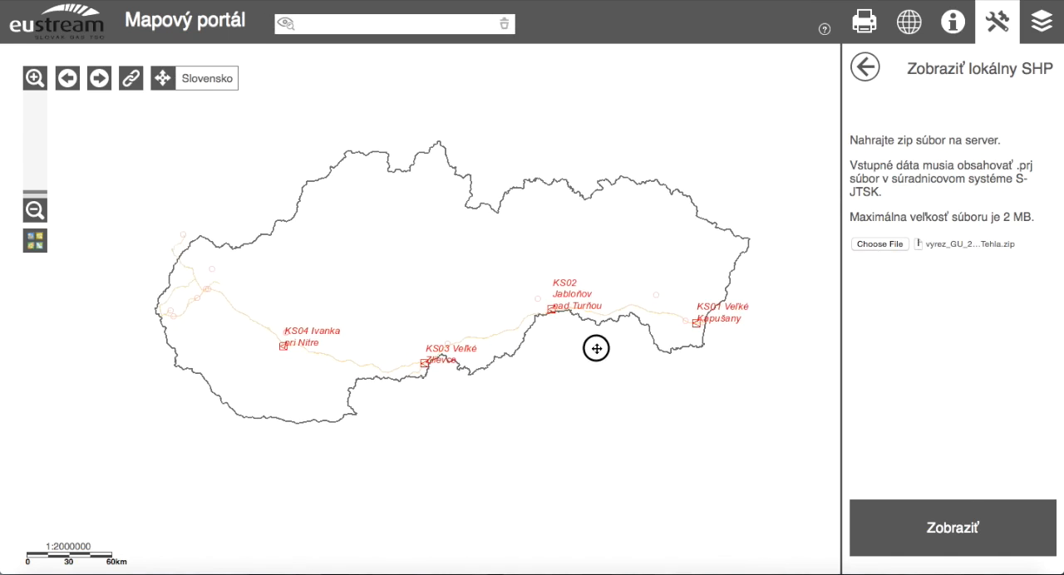
{"action": "left_click", "coordinate": [975, 532]}
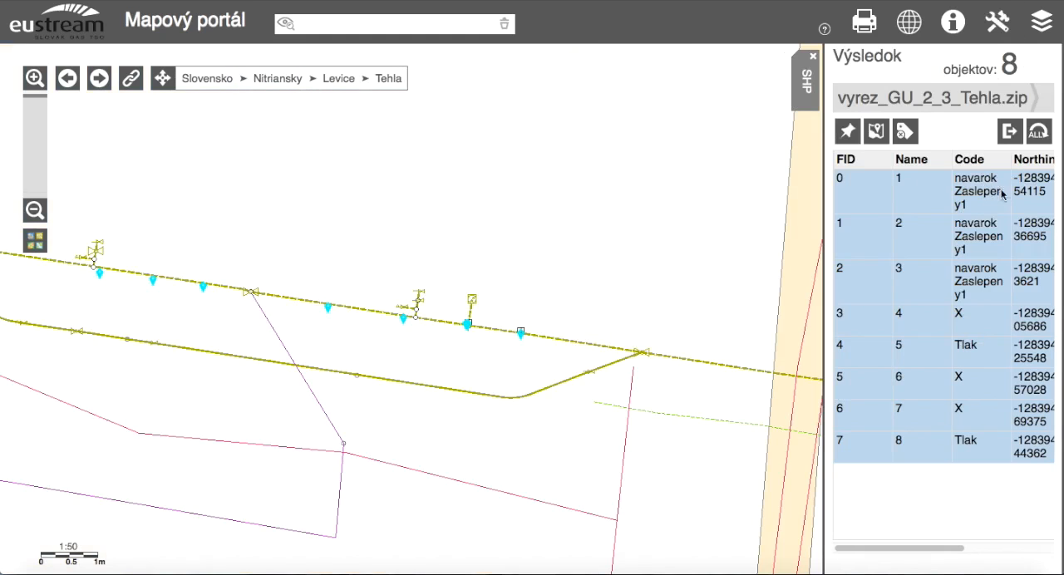
Examine the uploaded points along the pipeline at Tehla at several map scales.
{"action": "left_click_drag", "start_coordinate": [938, 551], "coordinate": [905, 549]}
{"action": "left_click_drag", "start_coordinate": [331, 396], "coordinate": [464, 416]}
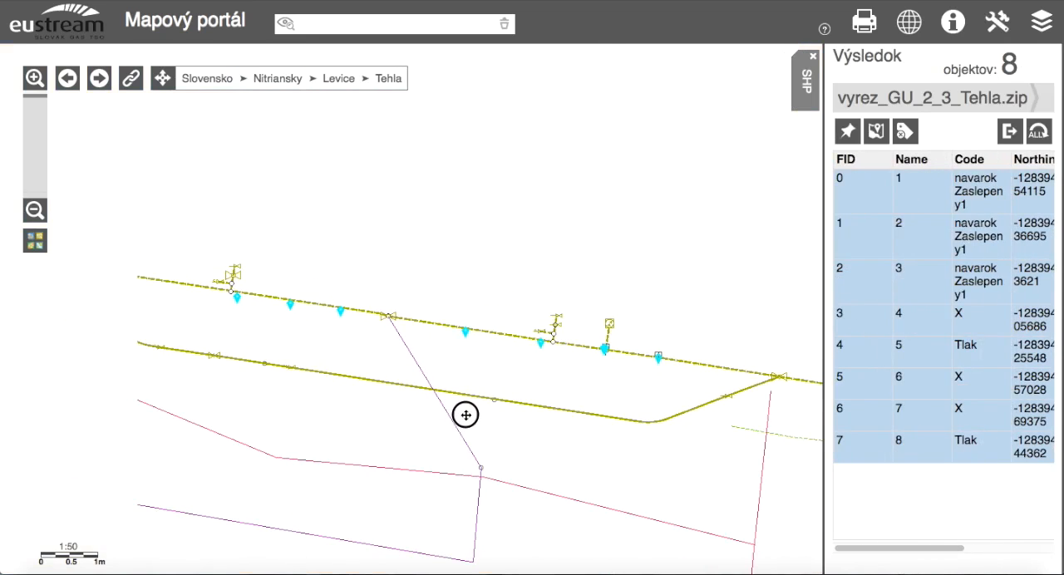
{"action": "left_click", "coordinate": [35, 243]}
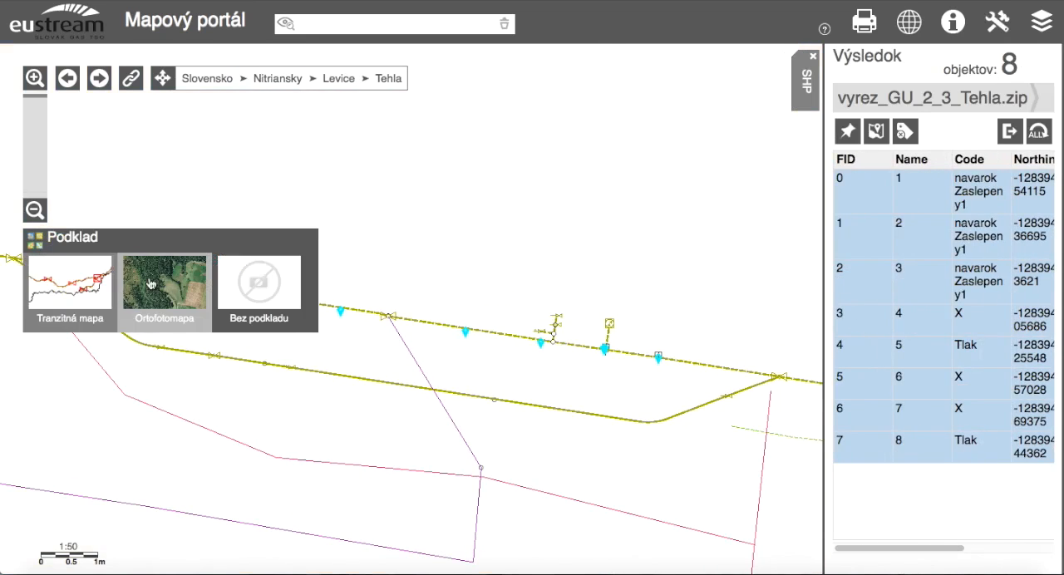
{"action": "left_click", "coordinate": [36, 211]}
{"action": "left_click", "coordinate": [36, 212]}
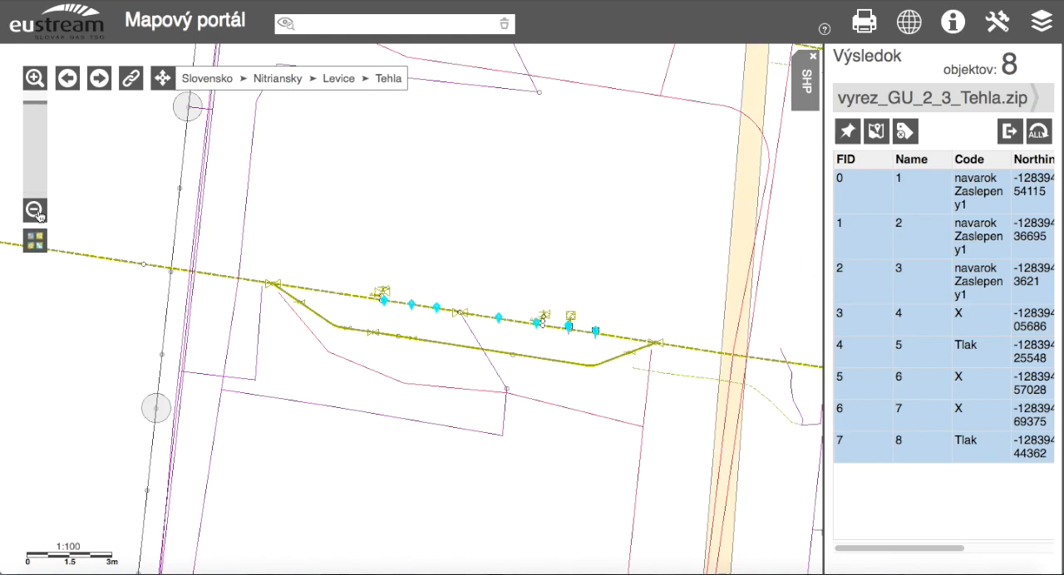
{"action": "left_click", "coordinate": [36, 212]}
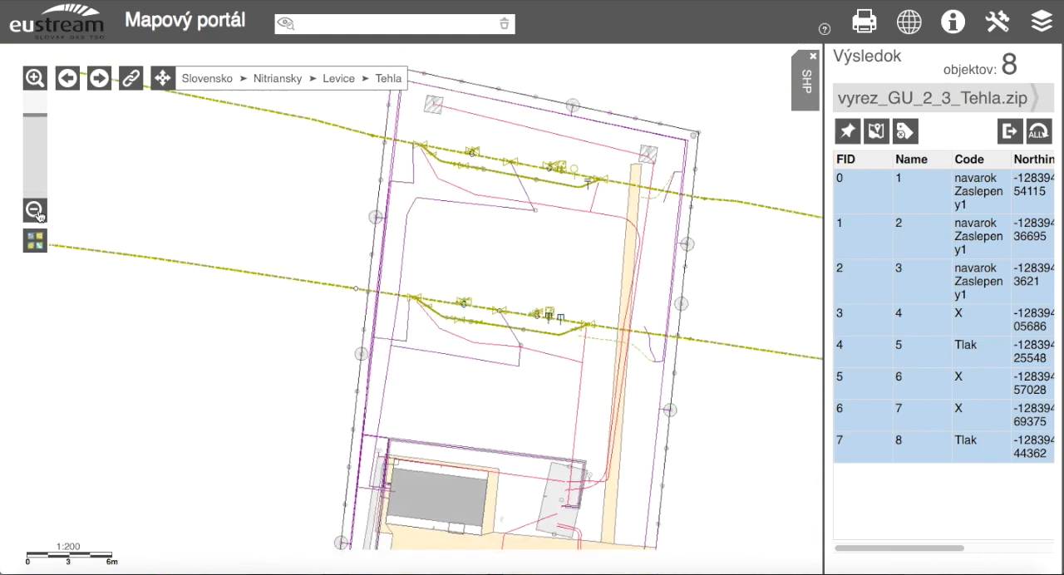
{"action": "left_click", "coordinate": [35, 212]}
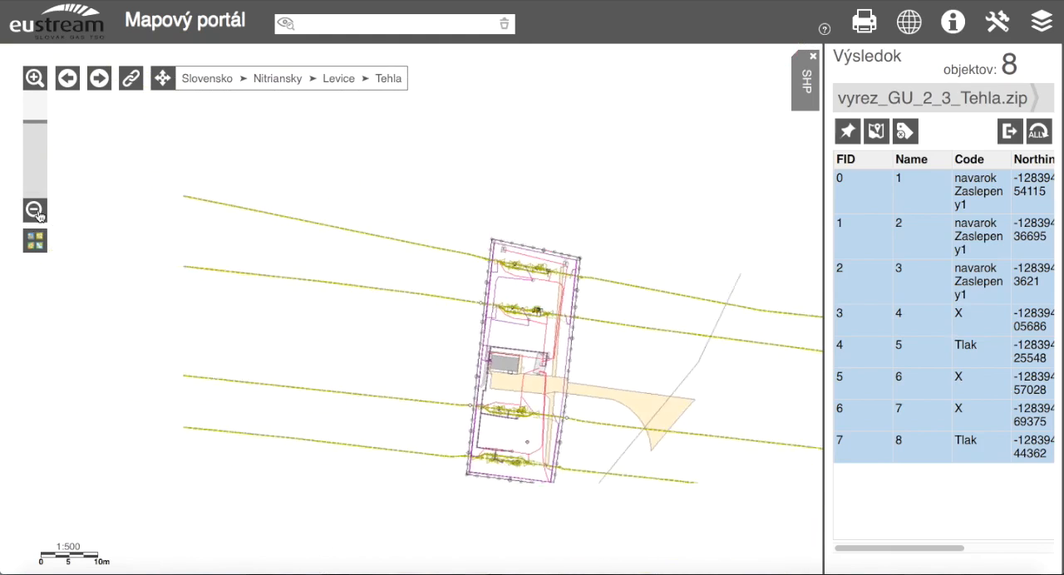
{"action": "left_click_drag", "start_coordinate": [437, 286], "coordinate": [508, 331]}
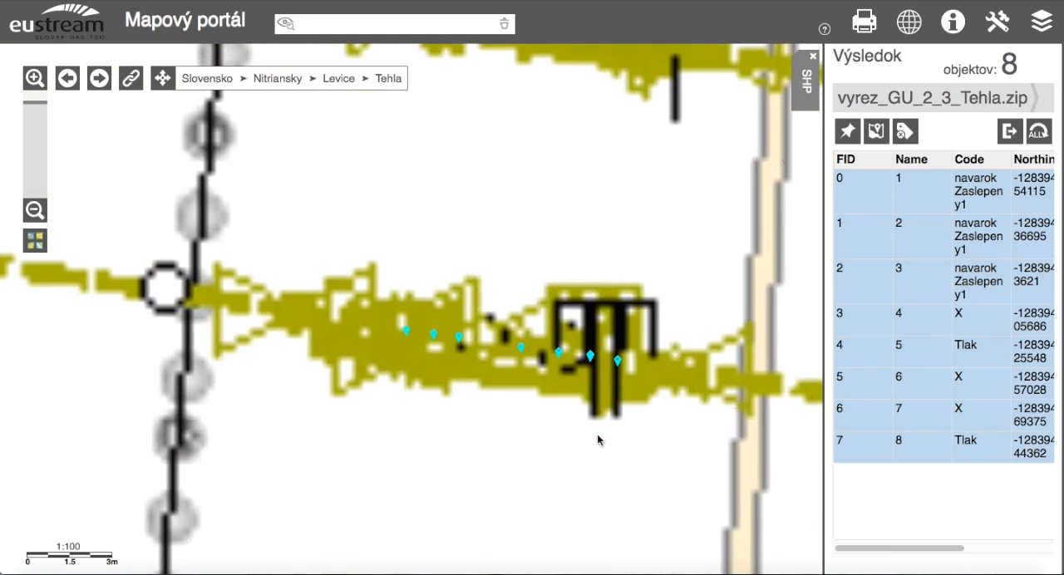
{"action": "left_click_drag", "start_coordinate": [318, 256], "coordinate": [667, 403]}
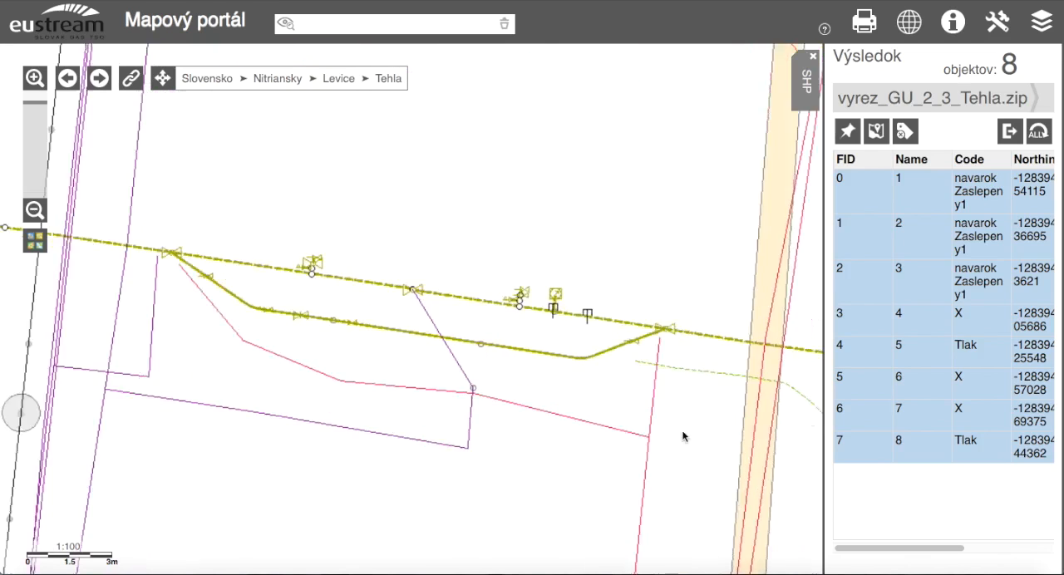
{"action": "left_click", "coordinate": [35, 211]}
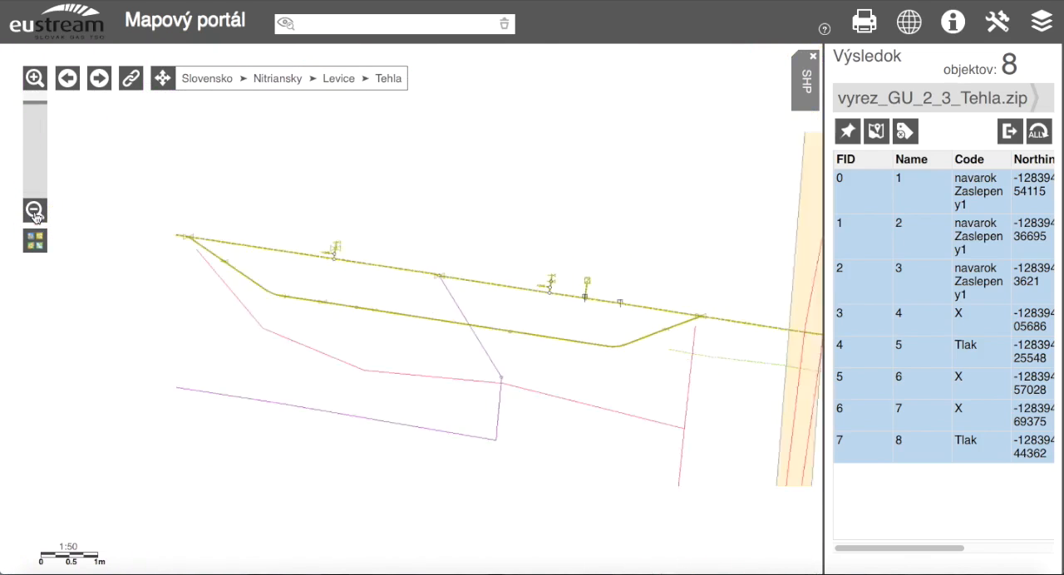
{"action": "left_click", "coordinate": [35, 211]}
Collapse the SHP results and expand them again to compare the map with and without the highlighted points.
{"action": "left_click", "coordinate": [812, 107]}
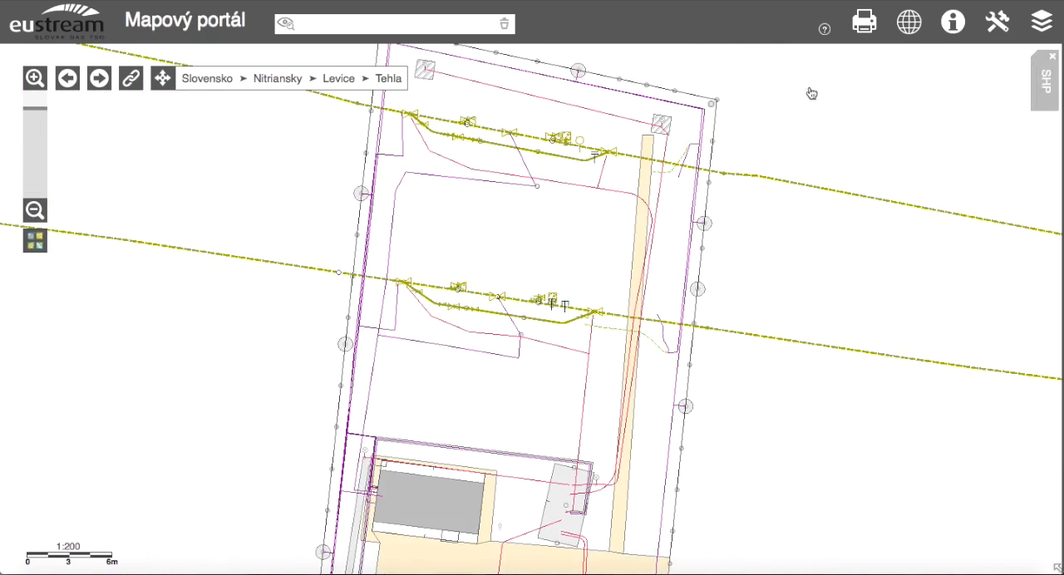
{"action": "left_click", "coordinate": [1045, 81]}
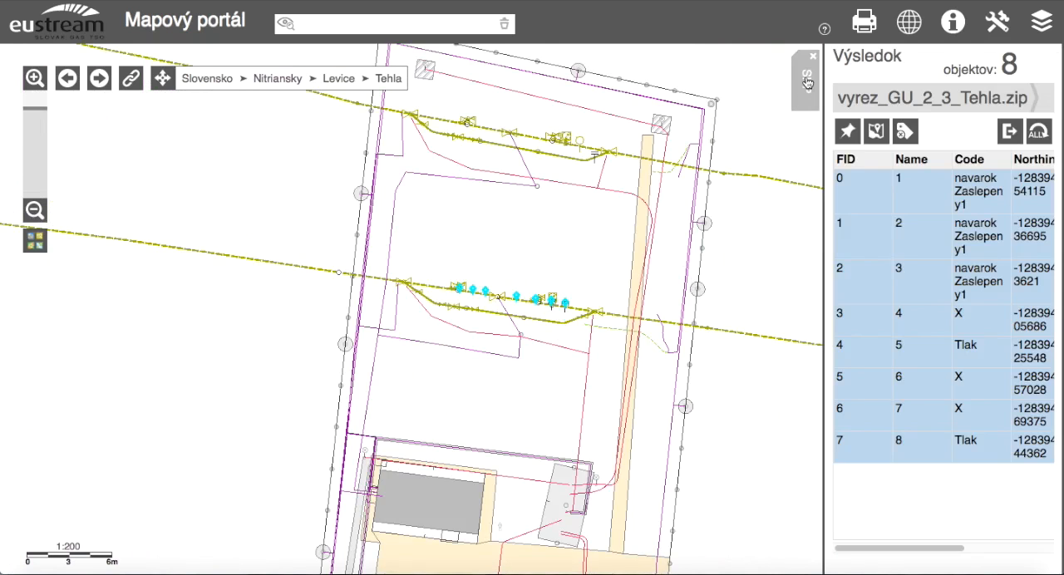
{"action": "left_click", "coordinate": [902, 136]}
{"action": "left_click", "coordinate": [811, 86]}
{"action": "left_click", "coordinate": [1046, 81]}
Pin the uploaded points on the map and highlight the records FID 0, 1 and 2 one at a time.
{"action": "left_click", "coordinate": [849, 134]}
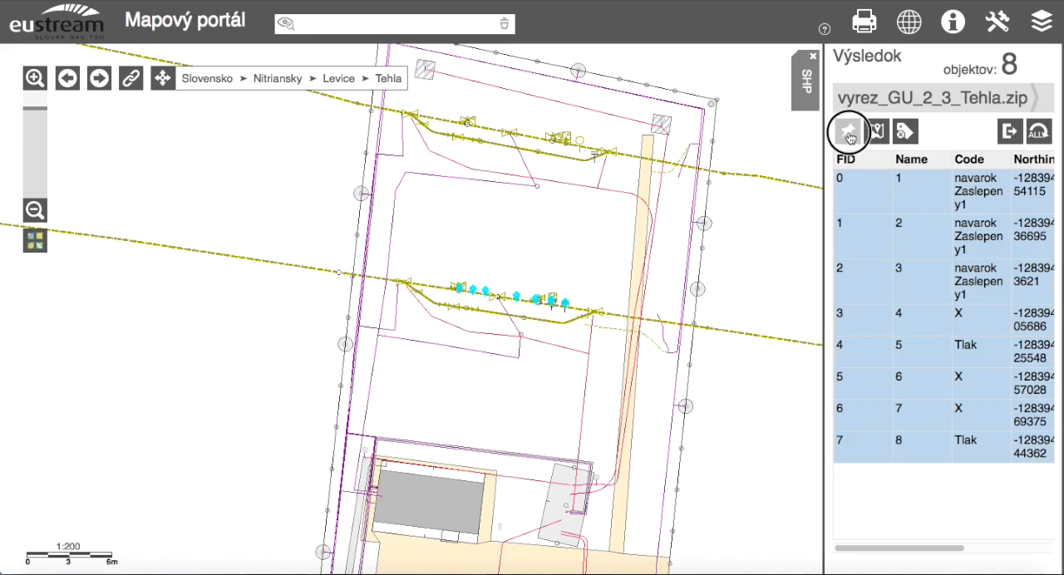
{"action": "left_click", "coordinate": [847, 124]}
{"action": "left_click", "coordinate": [857, 183]}
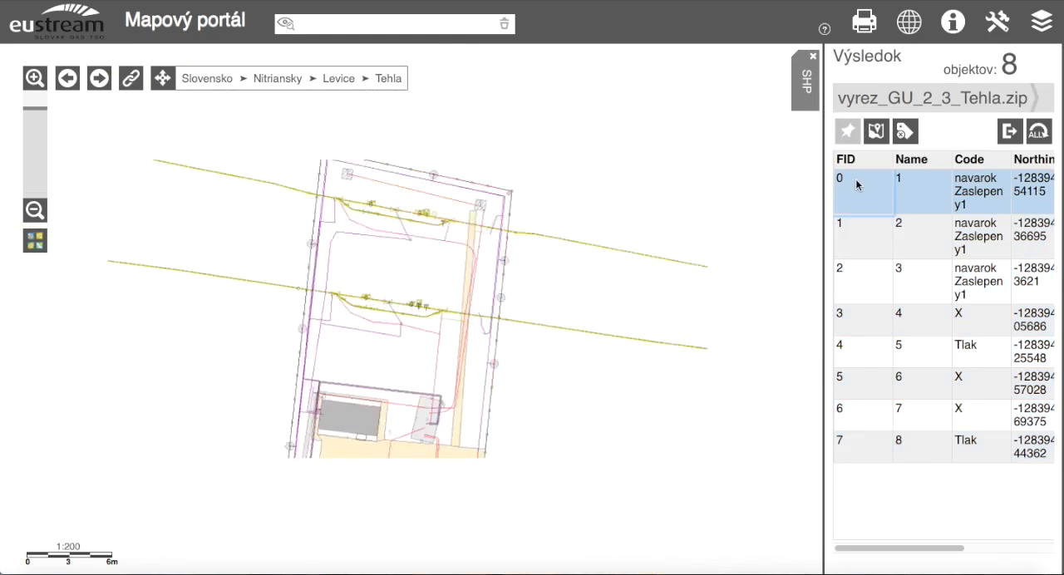
{"action": "left_click", "coordinate": [856, 237]}
{"action": "left_click", "coordinate": [867, 266]}
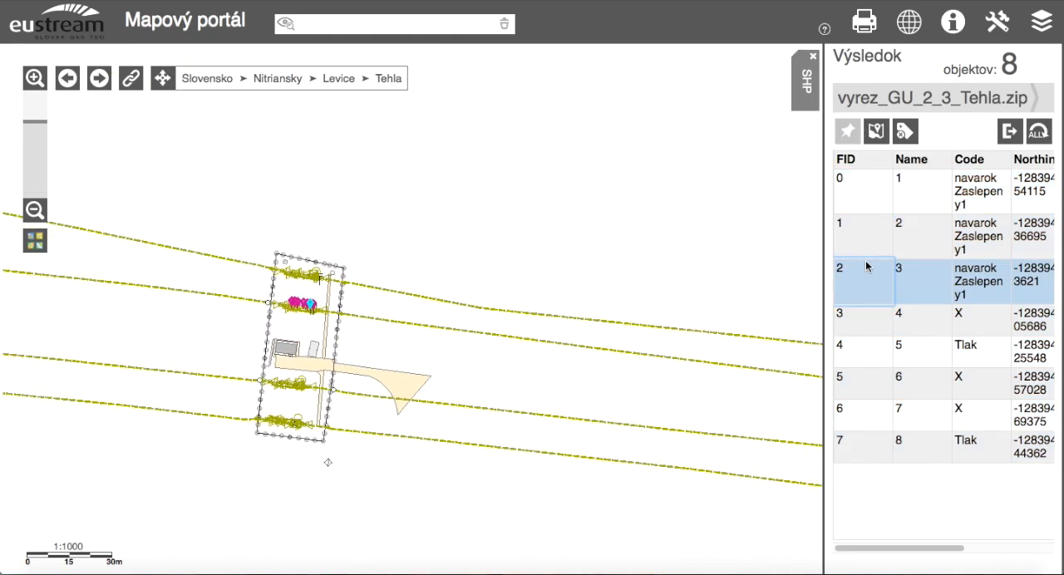
Select the records FID 0 through 5 and remove them from the SHP results.
{"action": "left_click", "coordinate": [877, 181]}
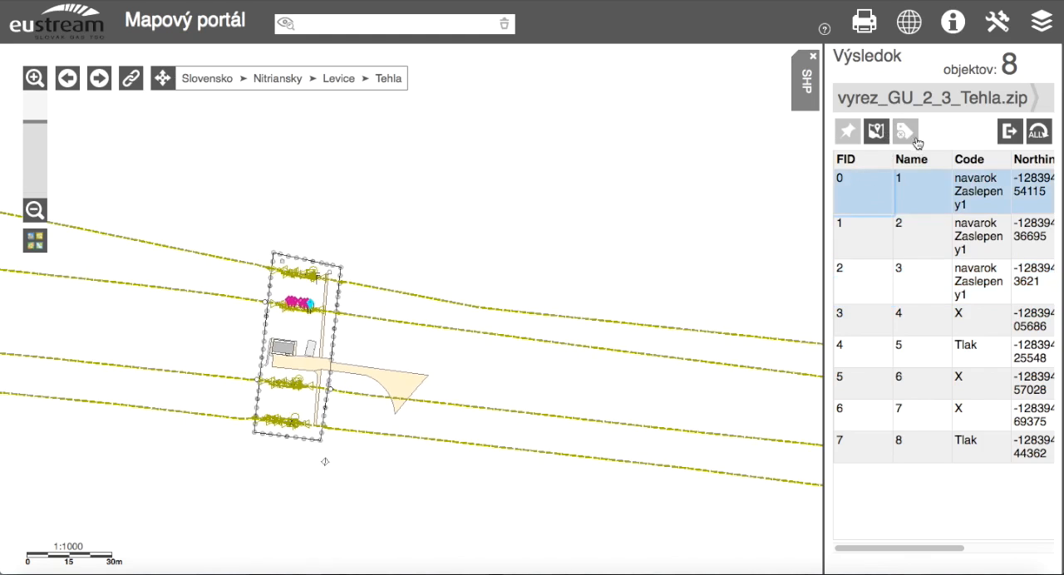
{"action": "left_click", "coordinate": [866, 389], "text": "shift"}
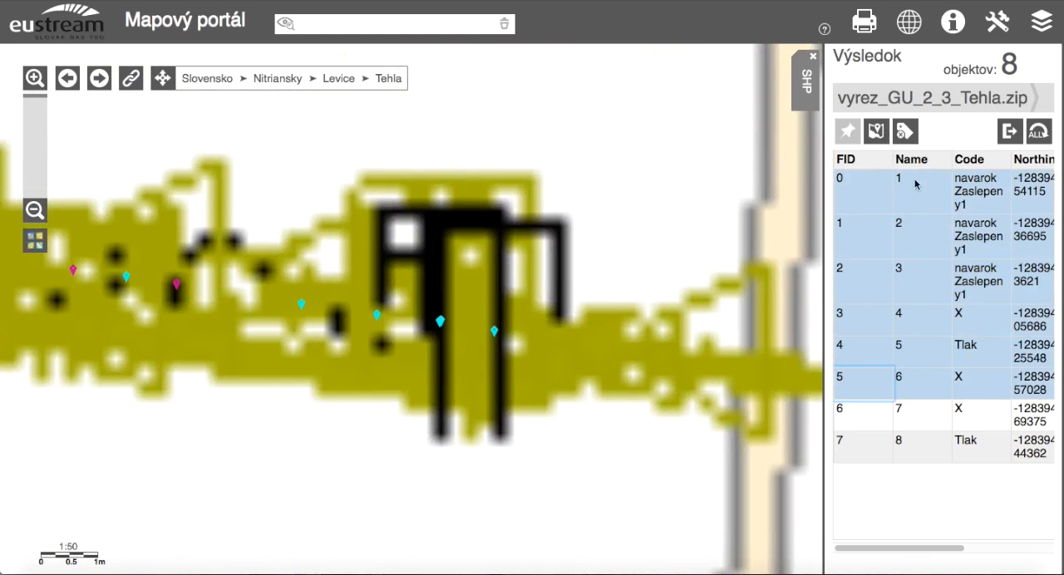
{"action": "left_click", "coordinate": [905, 132]}
{"action": "left_click_drag", "start_coordinate": [548, 421], "coordinate": [610, 408]}
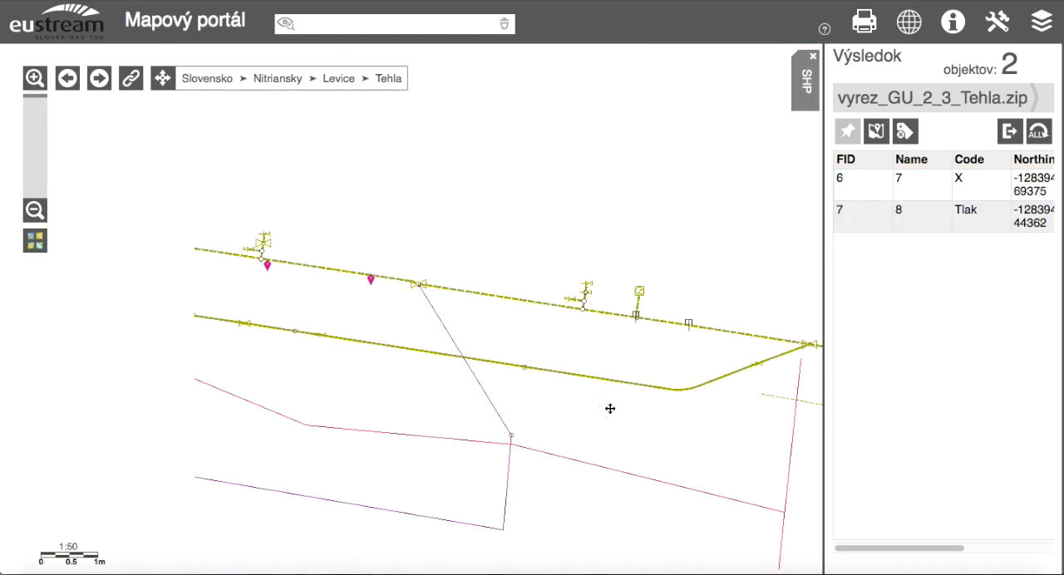
Select the records FID 6 and 7 to highlight both points on the map.
{"action": "left_click", "coordinate": [867, 188]}
{"action": "left_click", "coordinate": [870, 223], "text": "shift"}
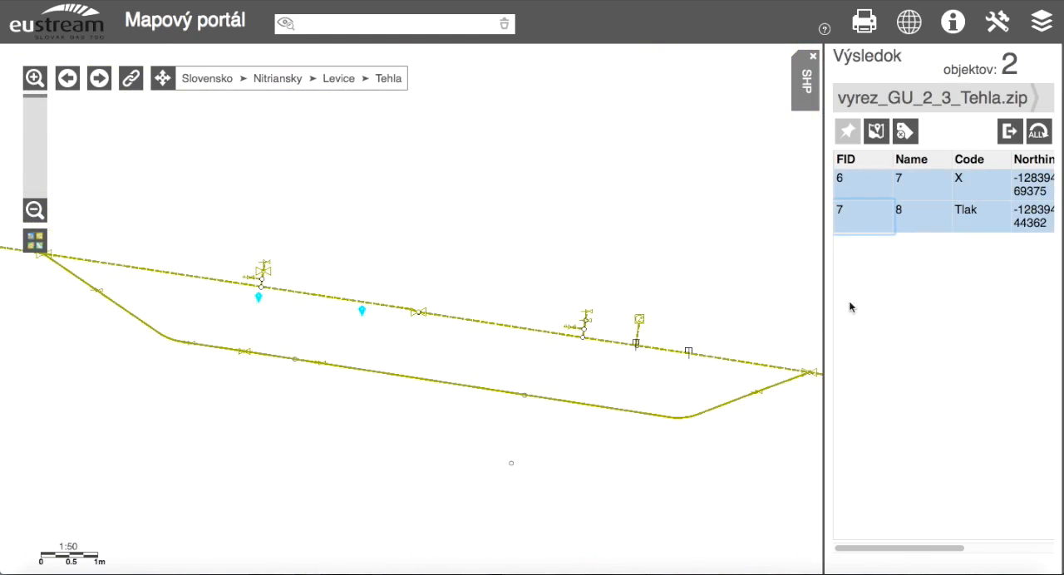
{"action": "left_click_drag", "start_coordinate": [378, 359], "coordinate": [468, 349]}
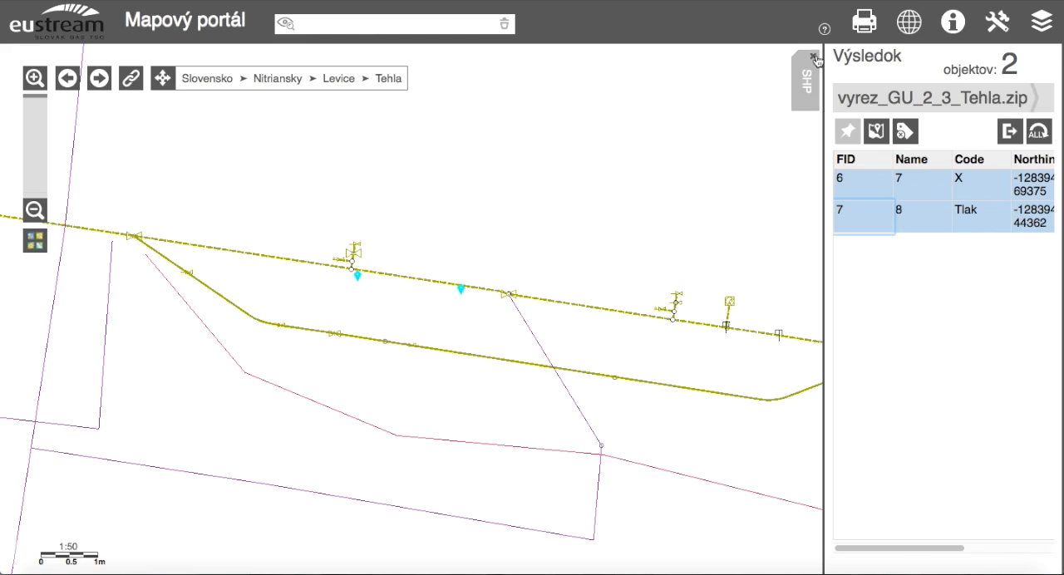
{"action": "left_click_drag", "start_coordinate": [558, 448], "coordinate": [542, 442]}
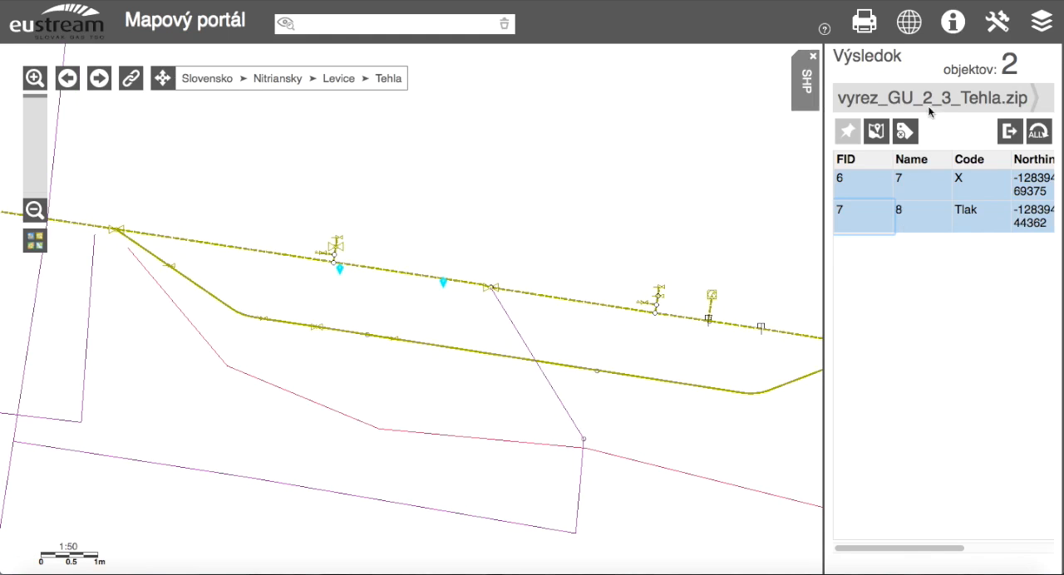
Measure the distance between the two highlighted SHP points on the map with the Merať vzdialenosť tool.
{"action": "left_click", "coordinate": [999, 22]}
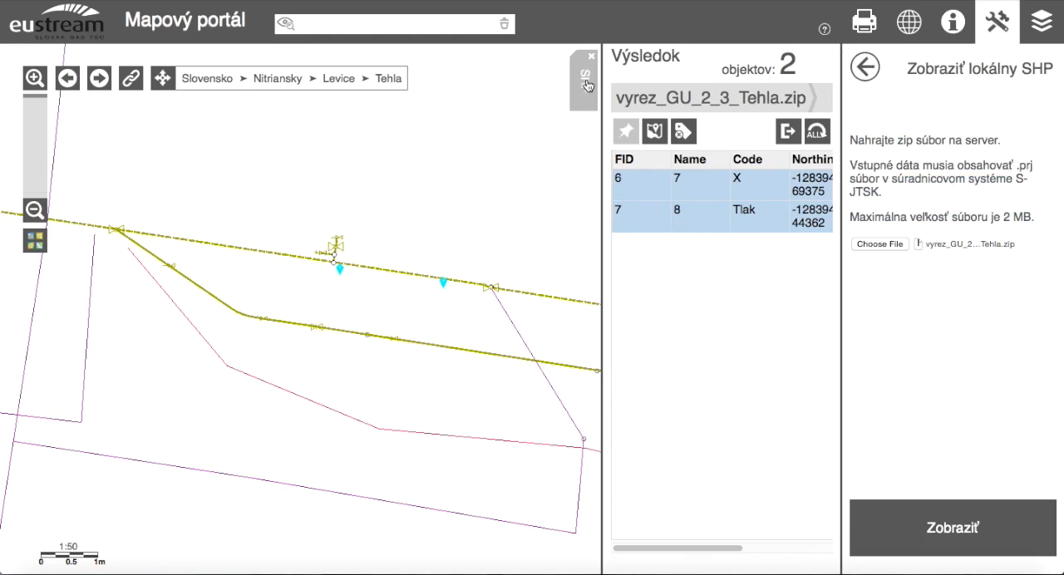
{"action": "left_click", "coordinate": [864, 67]}
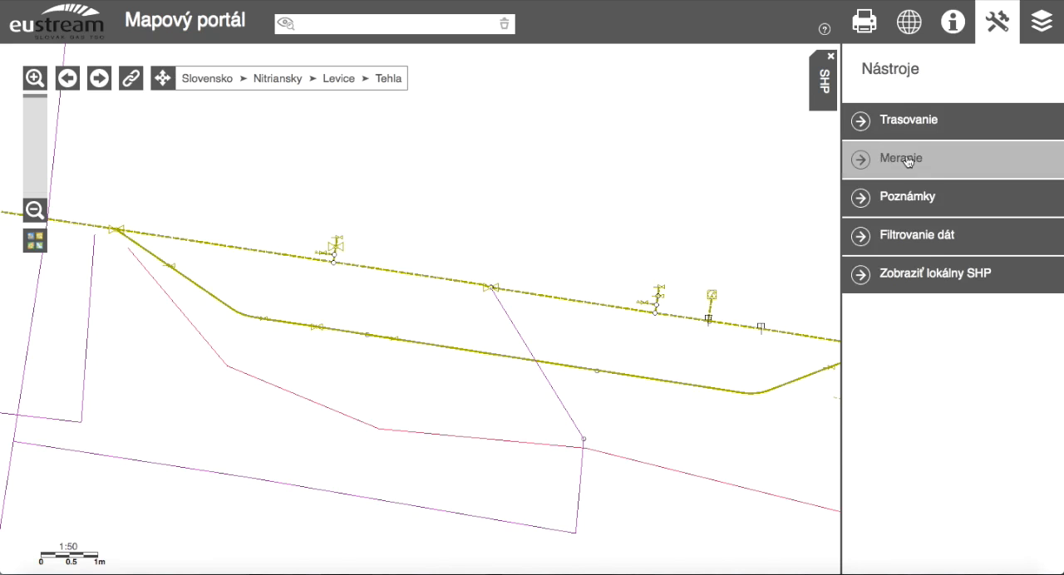
{"action": "left_click", "coordinate": [902, 218]}
{"action": "left_click", "coordinate": [878, 208]}
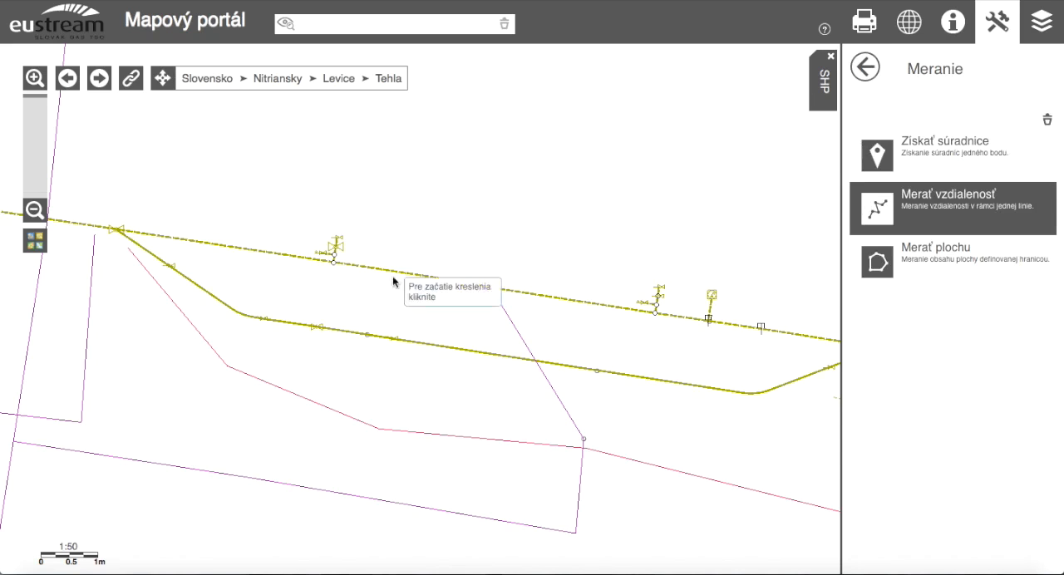
{"action": "left_click", "coordinate": [823, 81]}
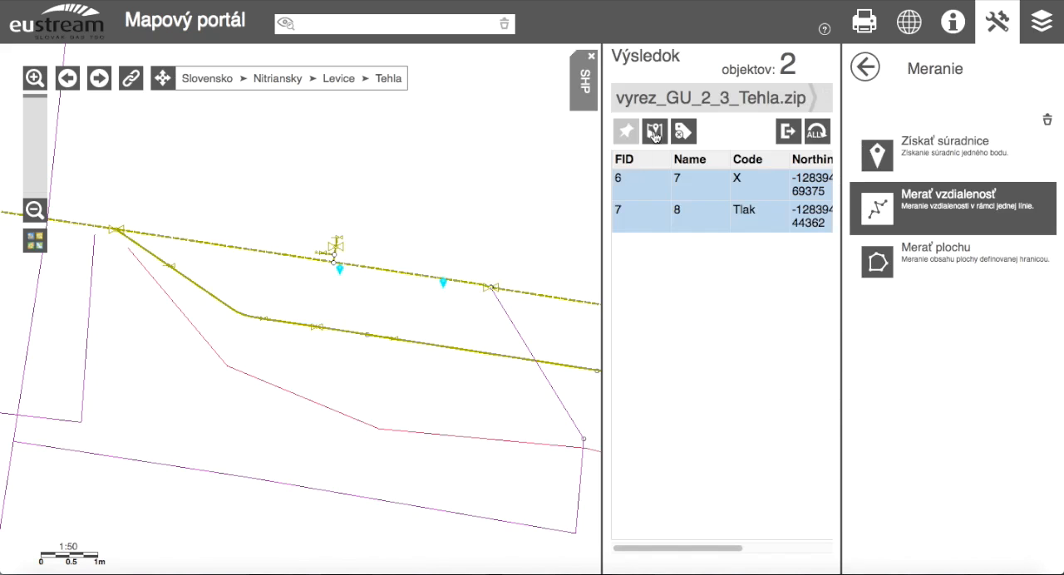
{"action": "left_click", "coordinate": [586, 91]}
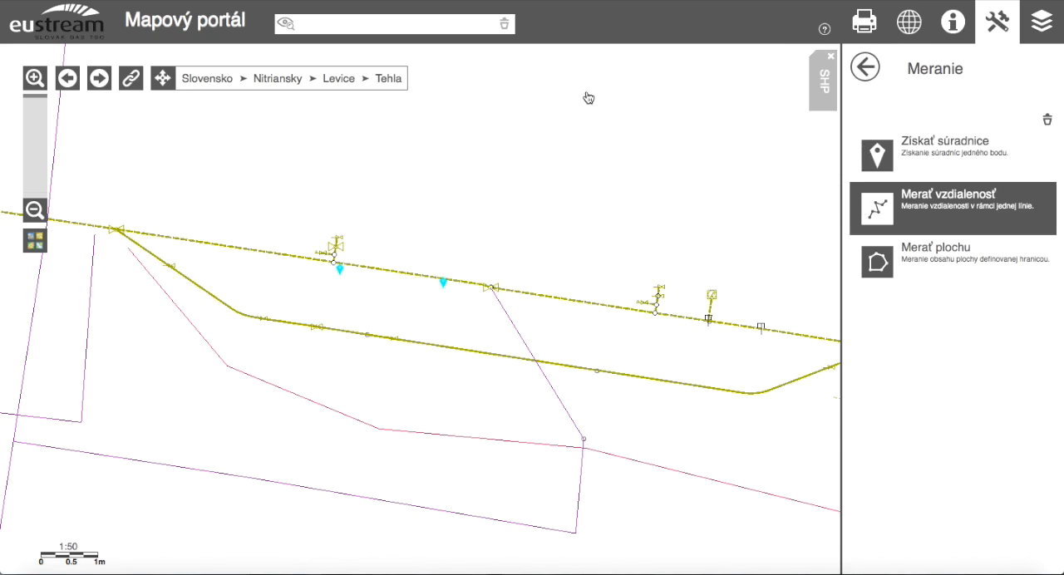
{"action": "left_click", "coordinate": [339, 274]}
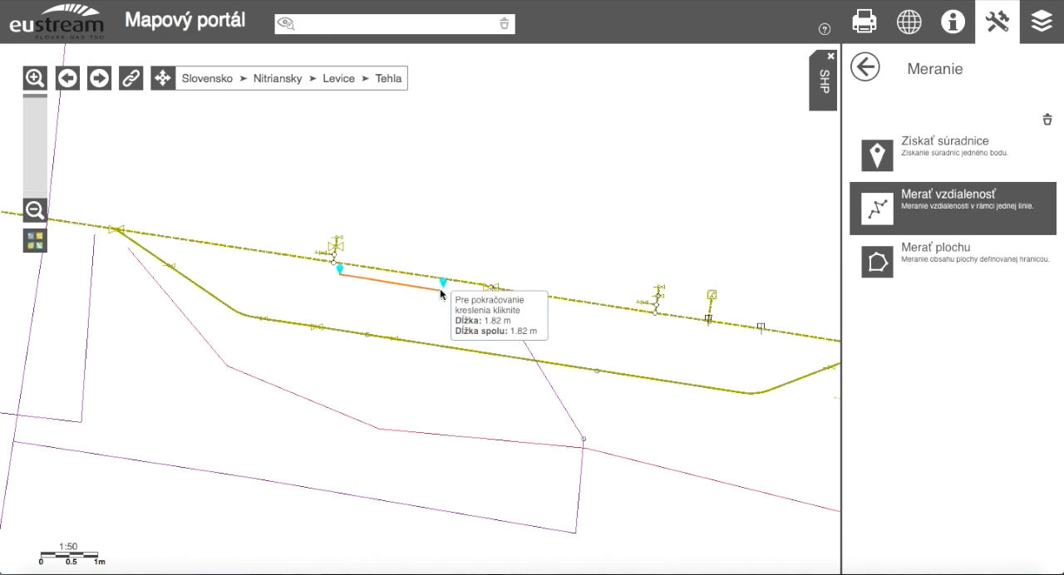
{"action": "double_click", "coordinate": [443, 285]}
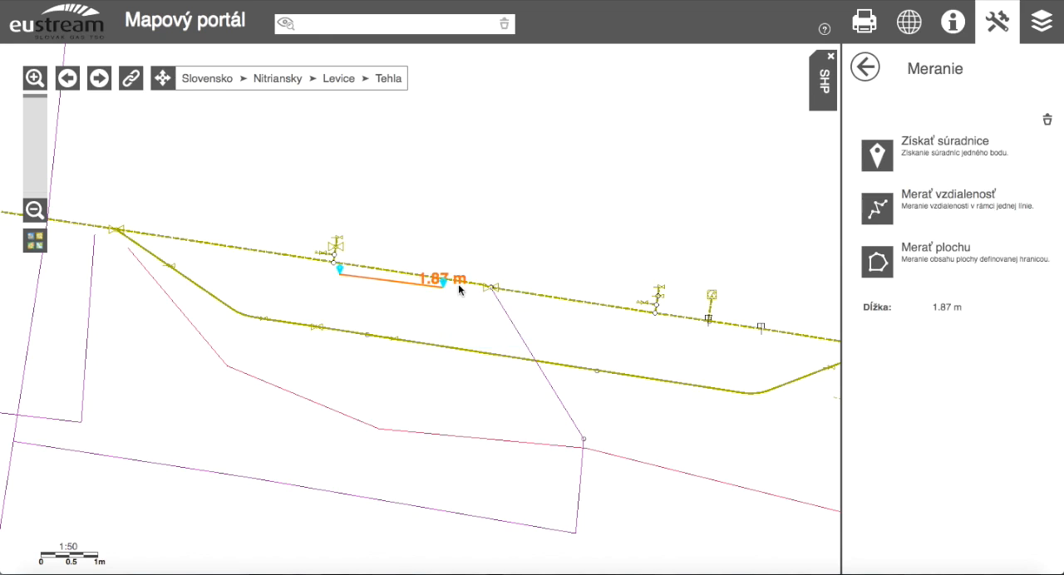
{"action": "triple_click", "coordinate": [949, 308]}
{"action": "left_click", "coordinate": [973, 359]}
Get the coordinates of both highlighted points with the Získať súradnice tool, then collapse the SHP results and close the tools.
{"action": "left_click", "coordinate": [879, 163]}
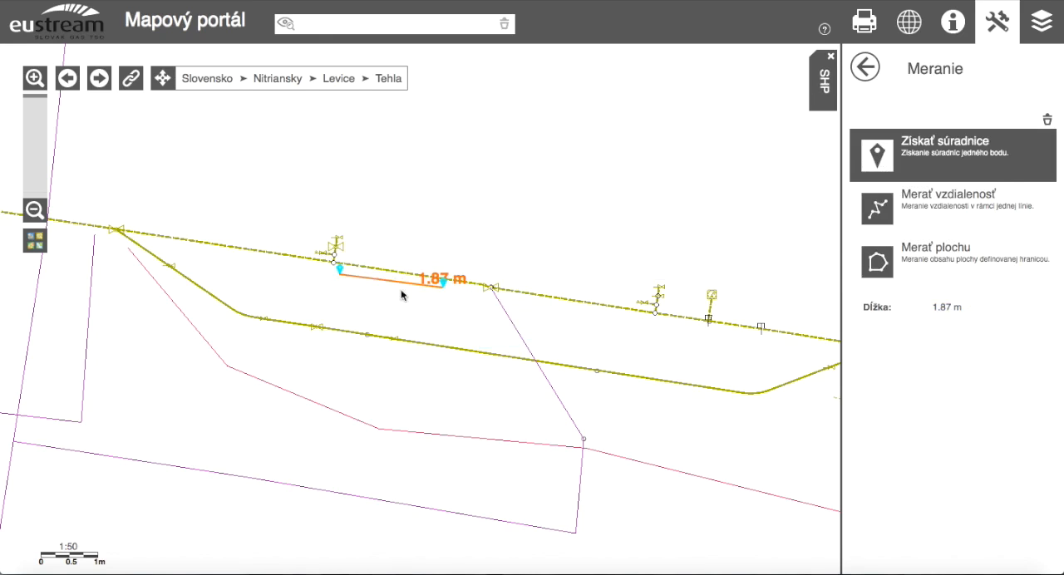
{"action": "left_click", "coordinate": [340, 264]}
{"action": "left_click", "coordinate": [879, 158]}
{"action": "left_click", "coordinate": [448, 281]}
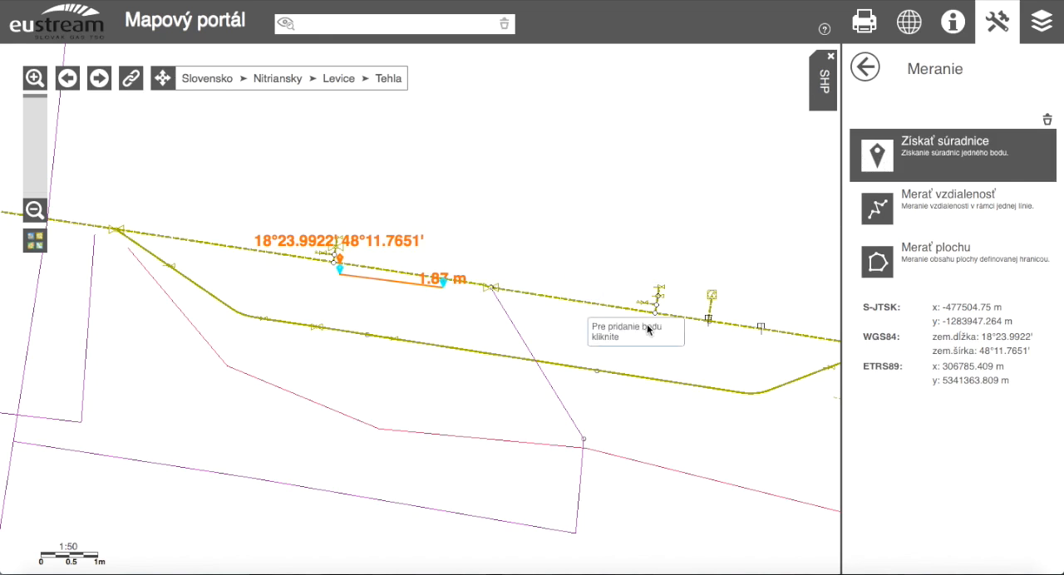
{"action": "left_click", "coordinate": [865, 68]}
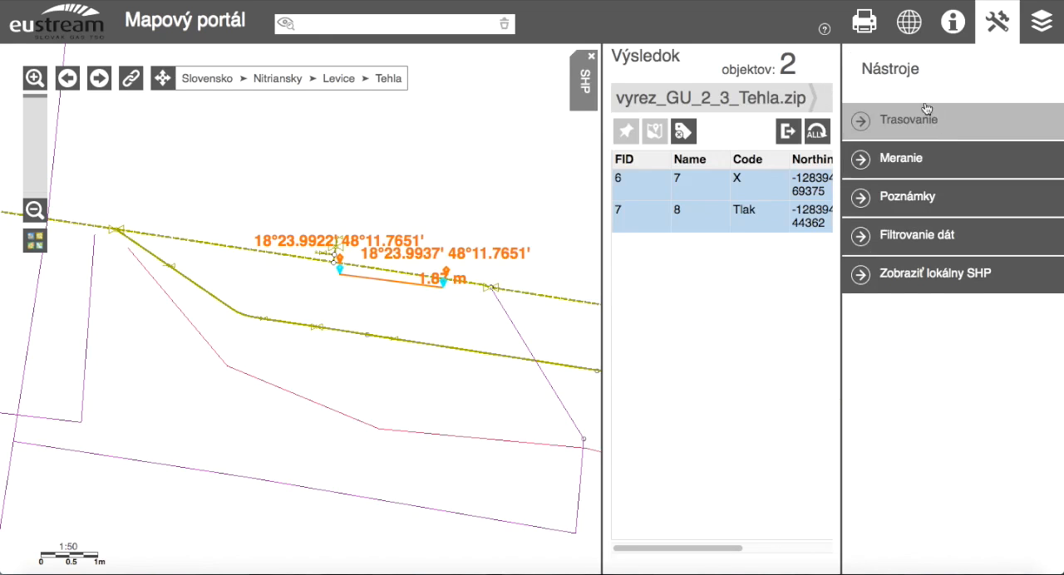
{"action": "left_click", "coordinate": [585, 88]}
{"action": "left_click", "coordinate": [1007, 28]}
Set the map's print scale to 1:50 and generate the PDF.
{"action": "left_click", "coordinate": [864, 22]}
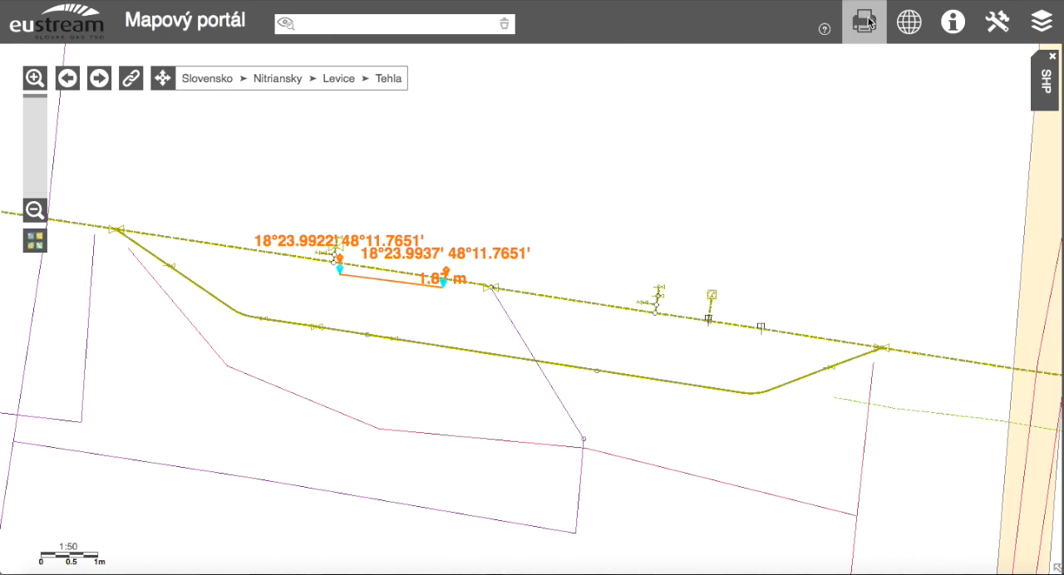
{"action": "left_click", "coordinate": [938, 177]}
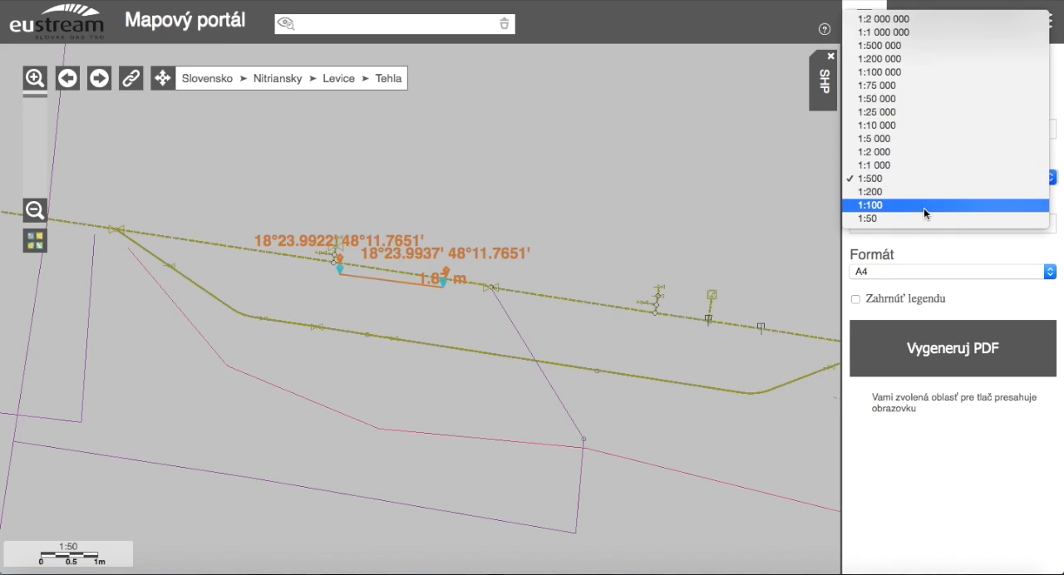
{"action": "left_click", "coordinate": [924, 207]}
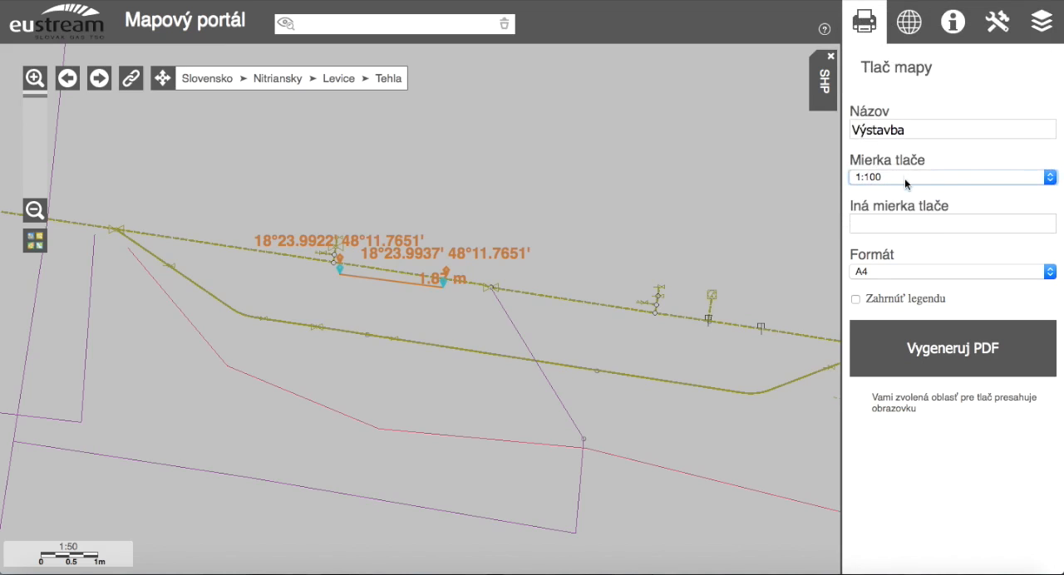
{"action": "left_click", "coordinate": [905, 177]}
{"action": "left_click", "coordinate": [904, 163]}
{"action": "left_click", "coordinate": [898, 176]}
{"action": "left_click", "coordinate": [895, 204]}
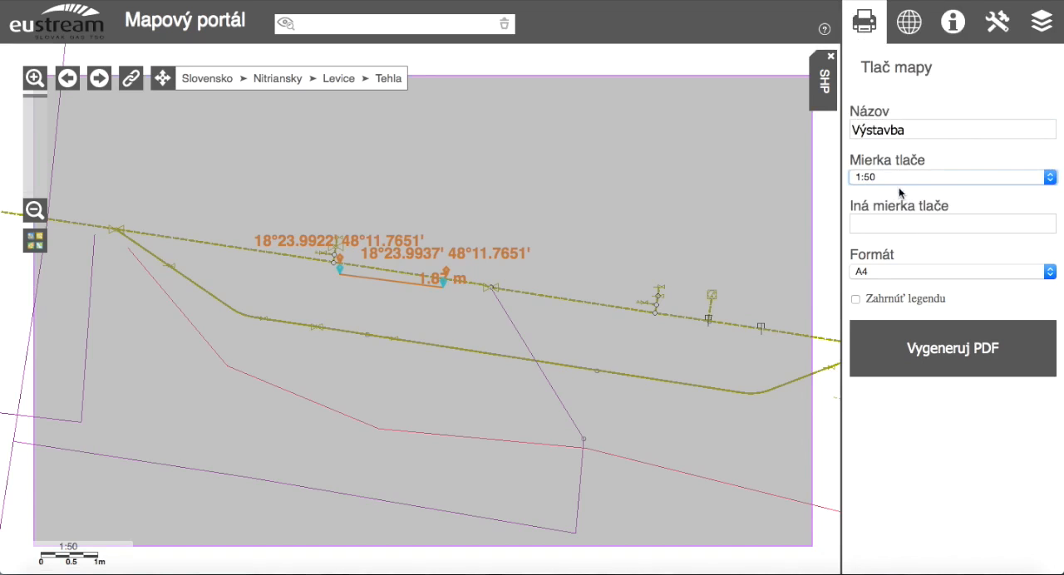
{"action": "left_click", "coordinate": [944, 351]}
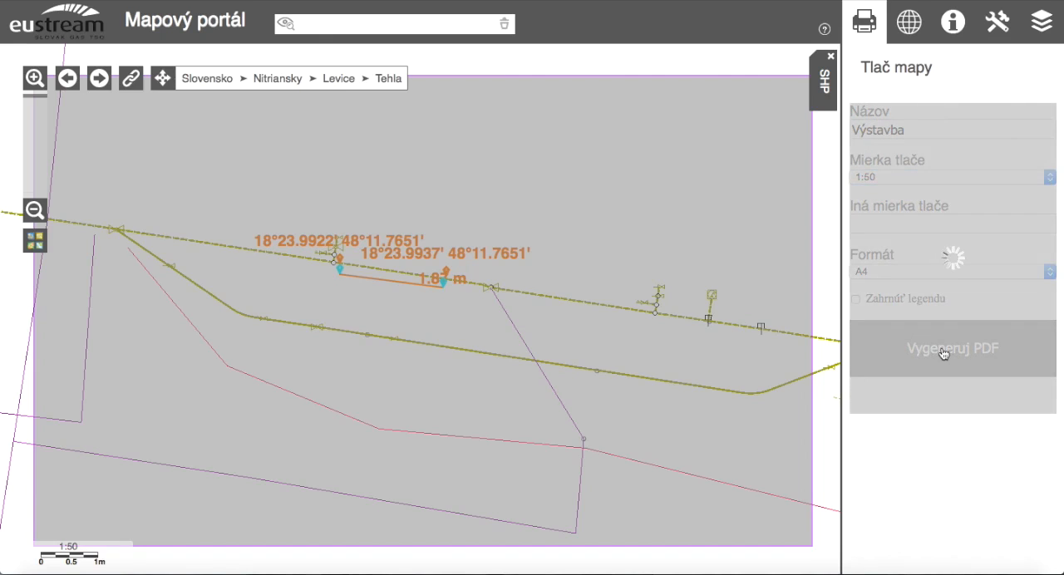
Clear the distance line and coordinate labels from the map.
{"action": "left_click", "coordinate": [906, 28]}
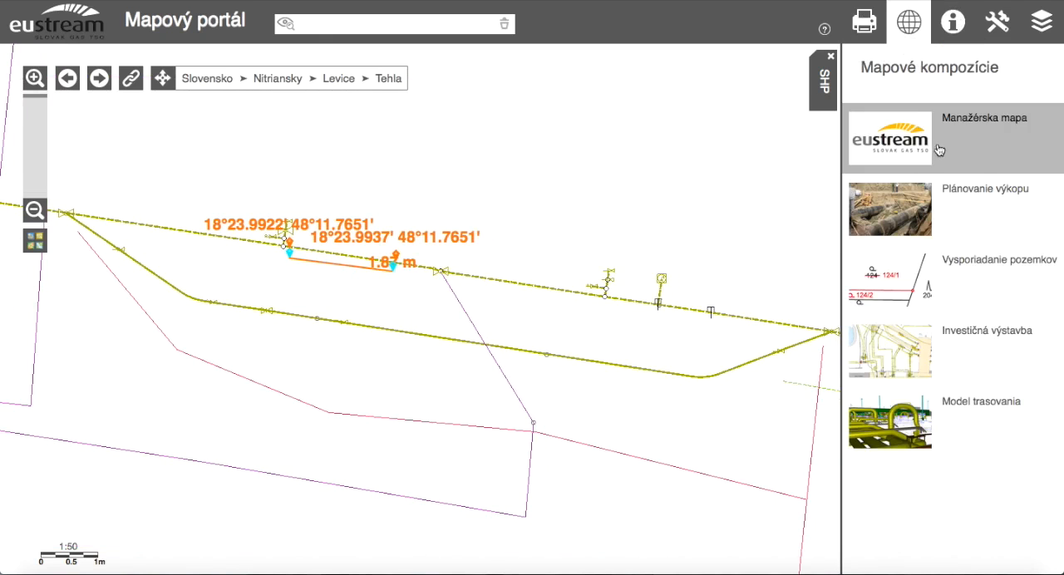
{"action": "left_click", "coordinate": [1000, 29]}
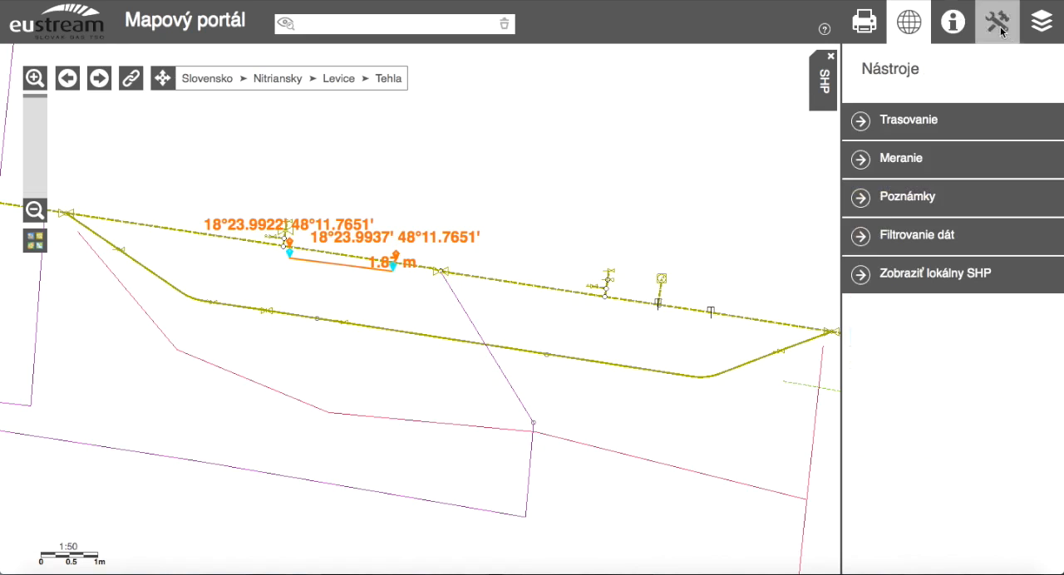
{"action": "left_click", "coordinate": [858, 160]}
{"action": "left_click", "coordinate": [1048, 120]}
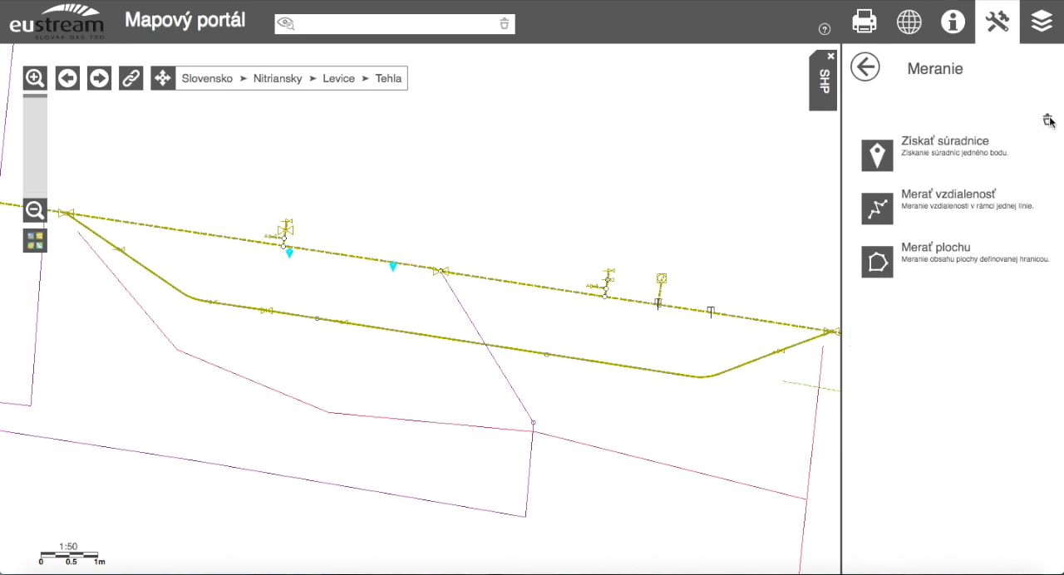
{"action": "left_click_drag", "start_coordinate": [618, 219], "coordinate": [629, 199]}
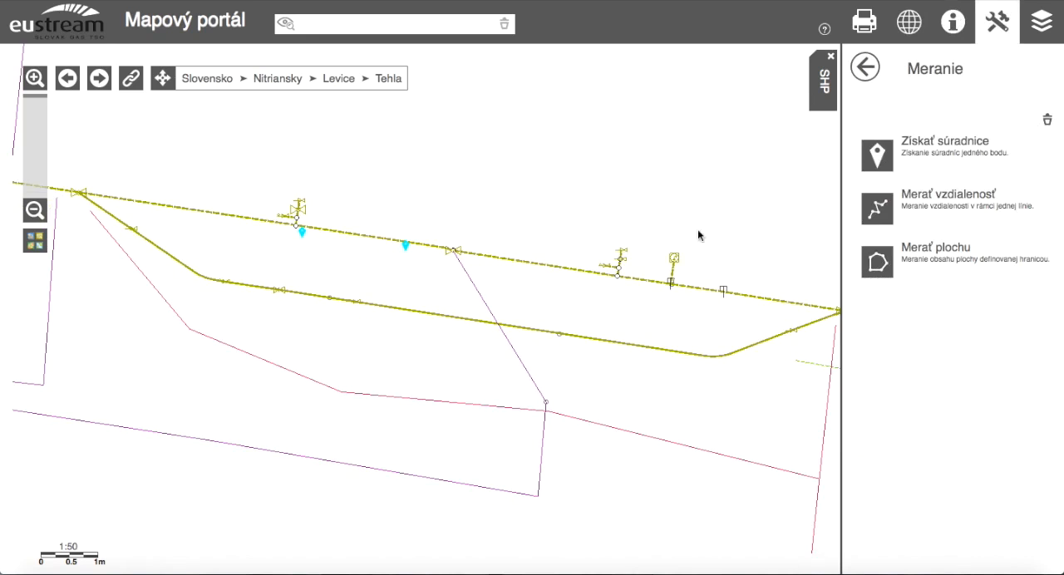
Open the generated PDF, view its whole page, and close it again.
{"action": "left_click", "coordinate": [865, 22]}
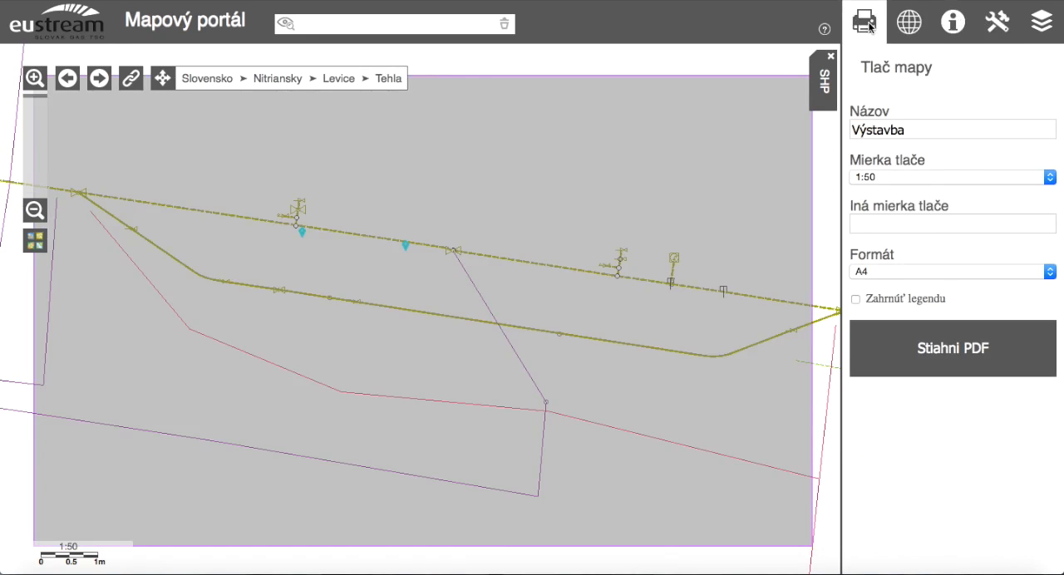
{"action": "left_click", "coordinate": [943, 355]}
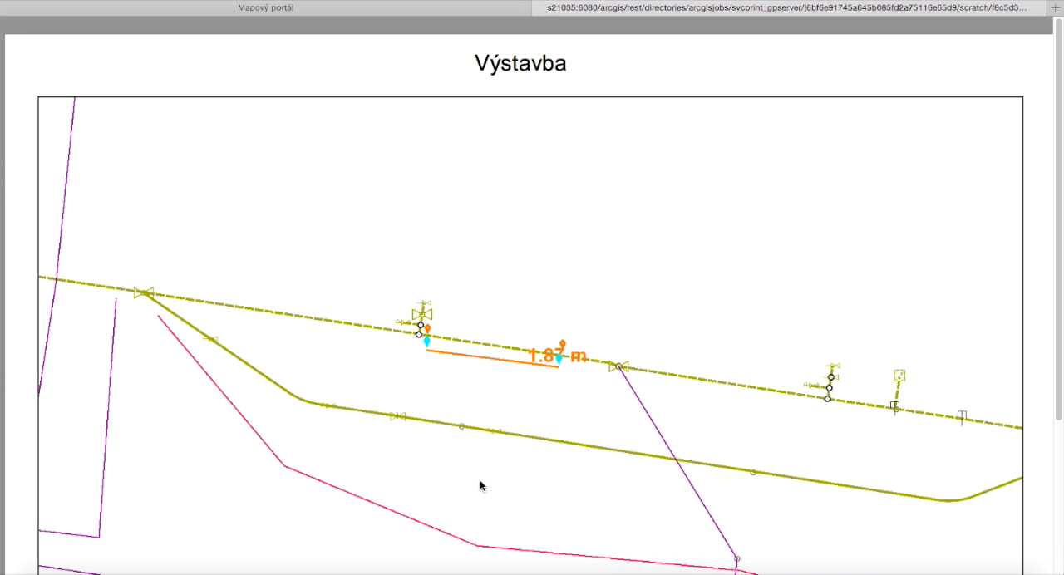
{"action": "left_click", "coordinate": [470, 512]}
{"action": "left_click", "coordinate": [470, 511]}
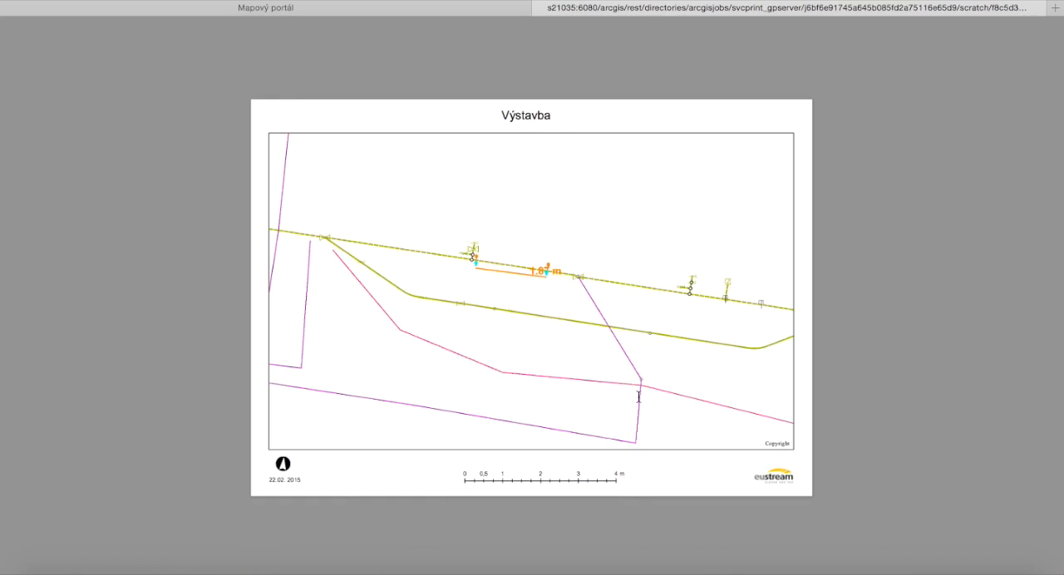
{"action": "key", "text": "super+w"}
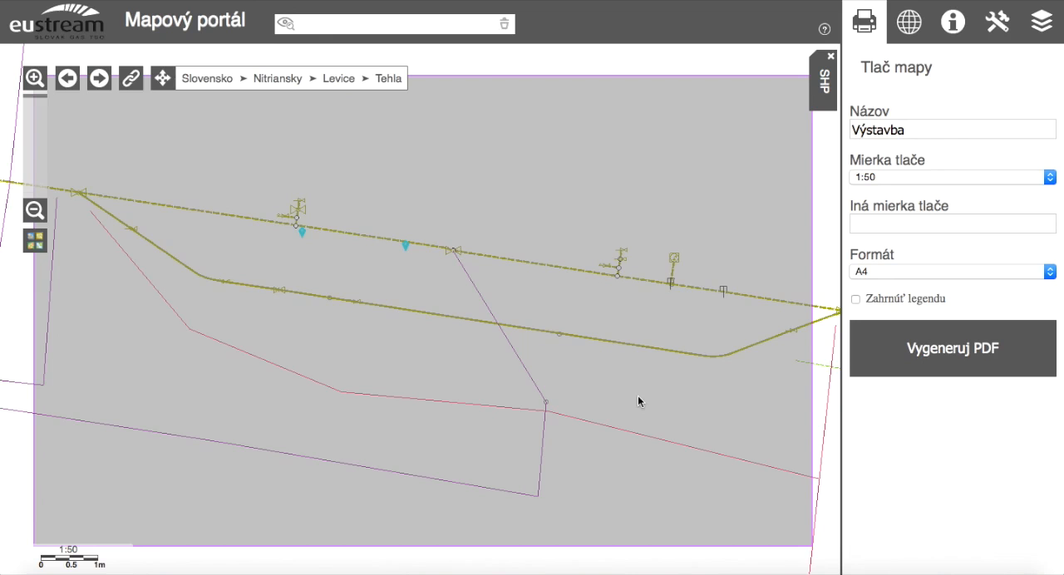
Remove the SHP results with their points from the map and close the print settings.
{"action": "left_click", "coordinate": [831, 59]}
{"action": "left_click", "coordinate": [867, 25]}
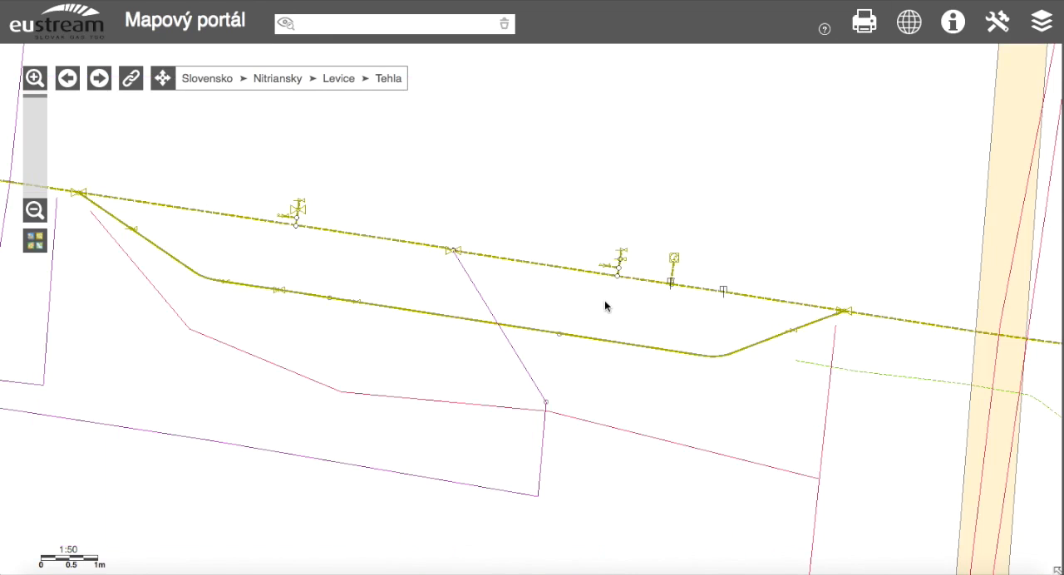
{"action": "left_click_drag", "start_coordinate": [605, 300], "coordinate": [569, 297]}
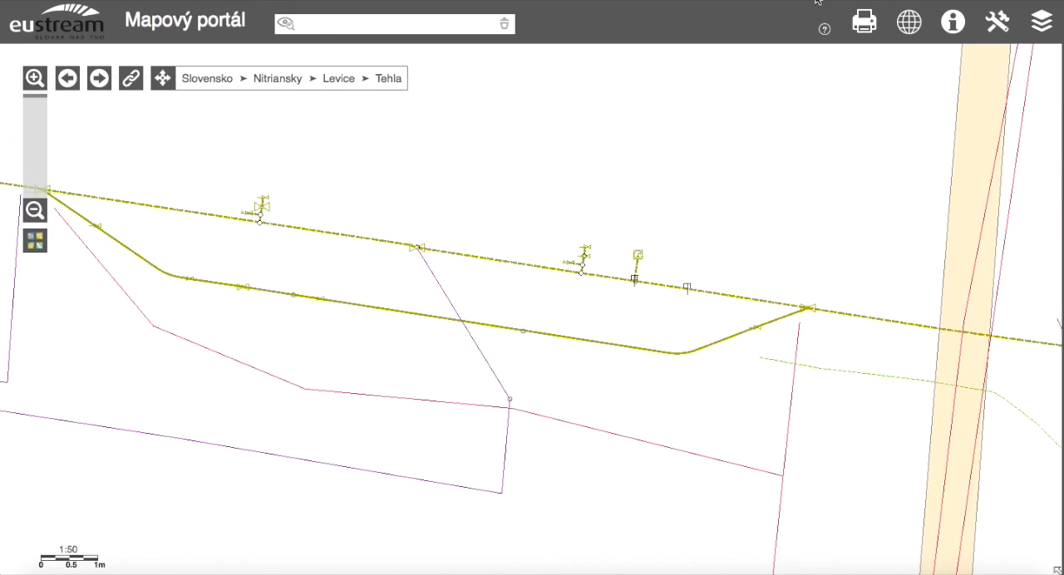